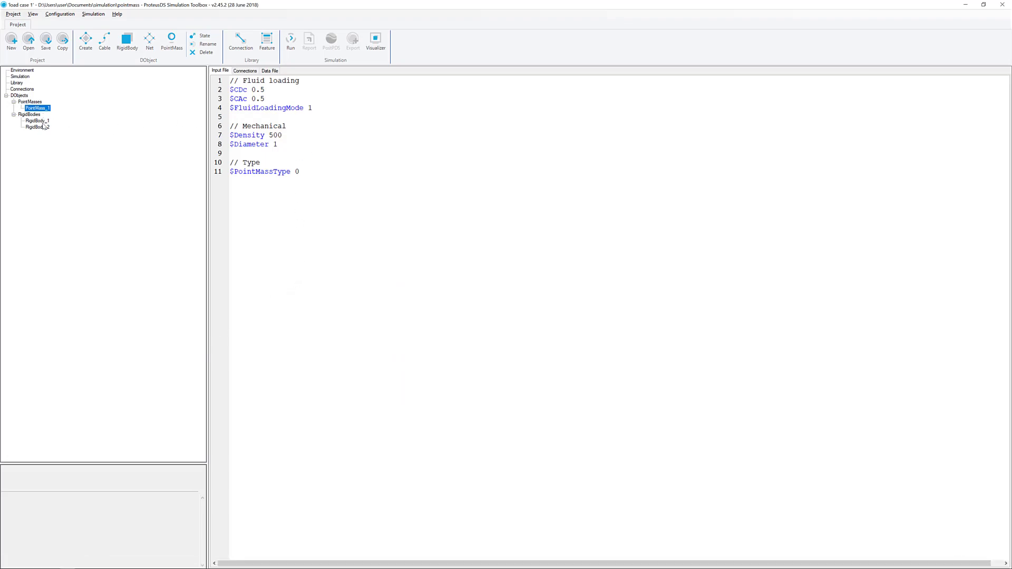
# Step: Take the project window off full screen, reposition it, and enlarge it
pyautogui.doubleClick(436, 5)
pyautogui.moveTo(436, 48); pyautogui.dragTo(390, 21)
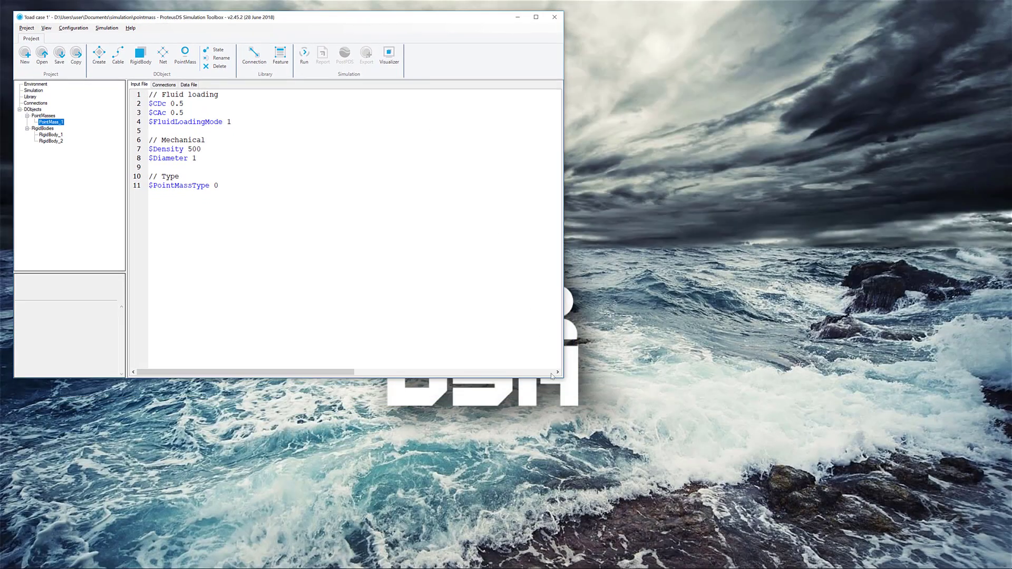
pyautogui.moveTo(565, 431); pyautogui.dragTo(585, 501)
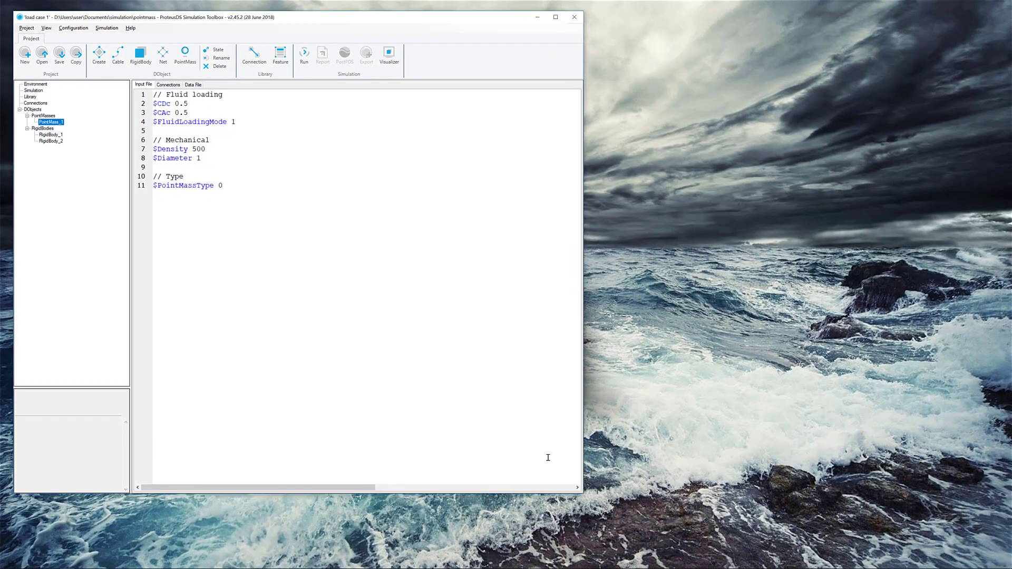
# Step: Open the Visualizer beside the editor and orbit to a low side view of all bodies
pyautogui.click(396, 55)
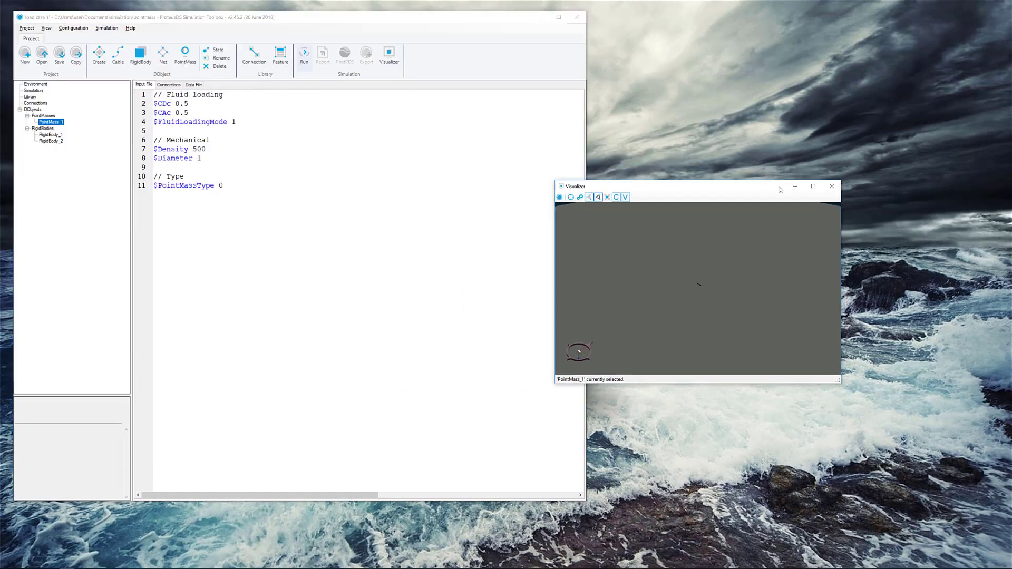
pyautogui.moveTo(575, 386); pyautogui.dragTo(553, 384)
pyautogui.moveTo(519, 462); pyautogui.dragTo(508, 510)
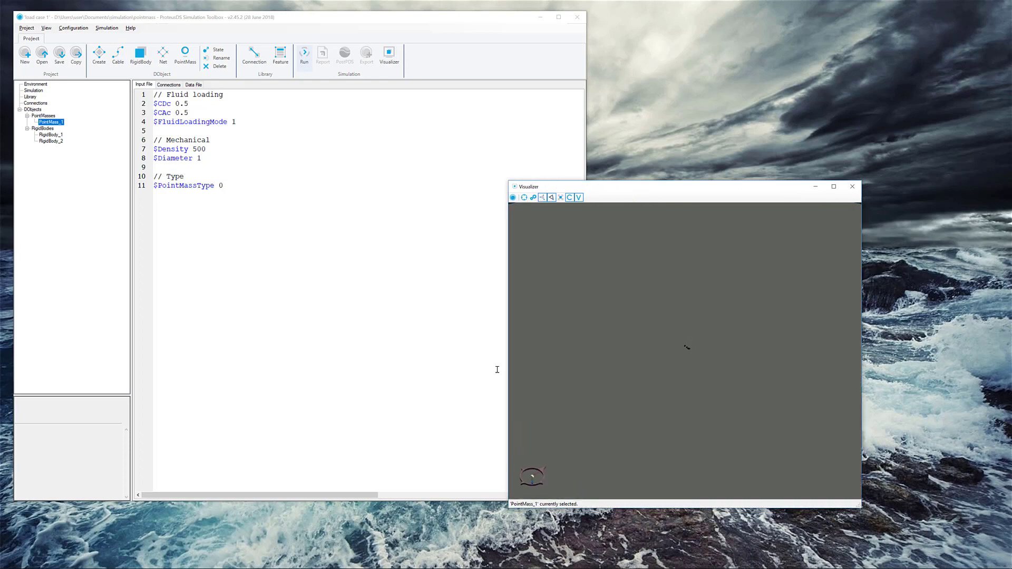
pyautogui.scroll(8, 685, 316)
pyautogui.moveTo(708, 318); pyautogui.dragTo(659, 330)
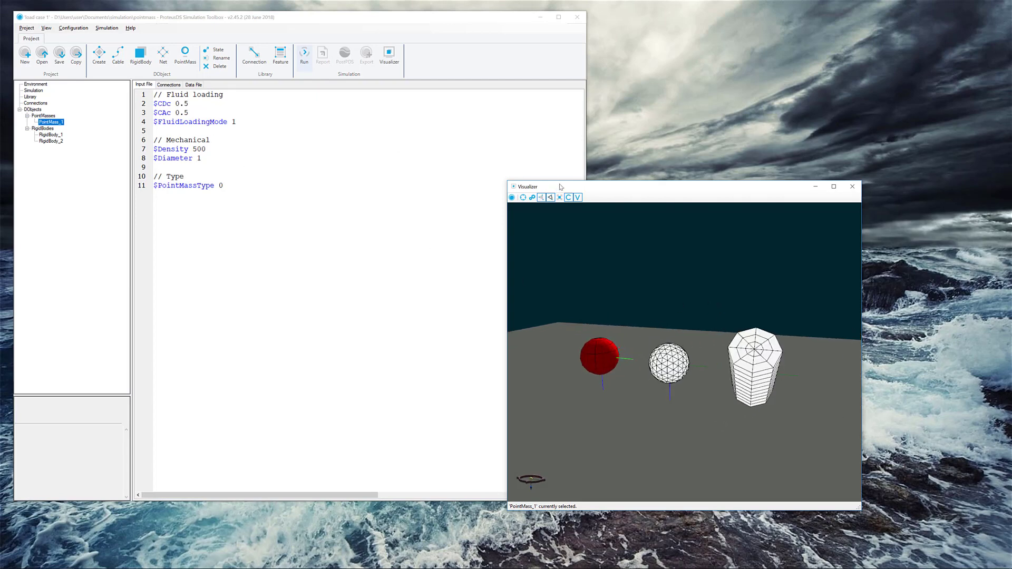
# Step: Inspect RigidBody_1's input file and view the help for its $Ellipsoid keyword
pyautogui.moveTo(645, 186); pyautogui.dragTo(738, 165)
pyautogui.click(53, 135)
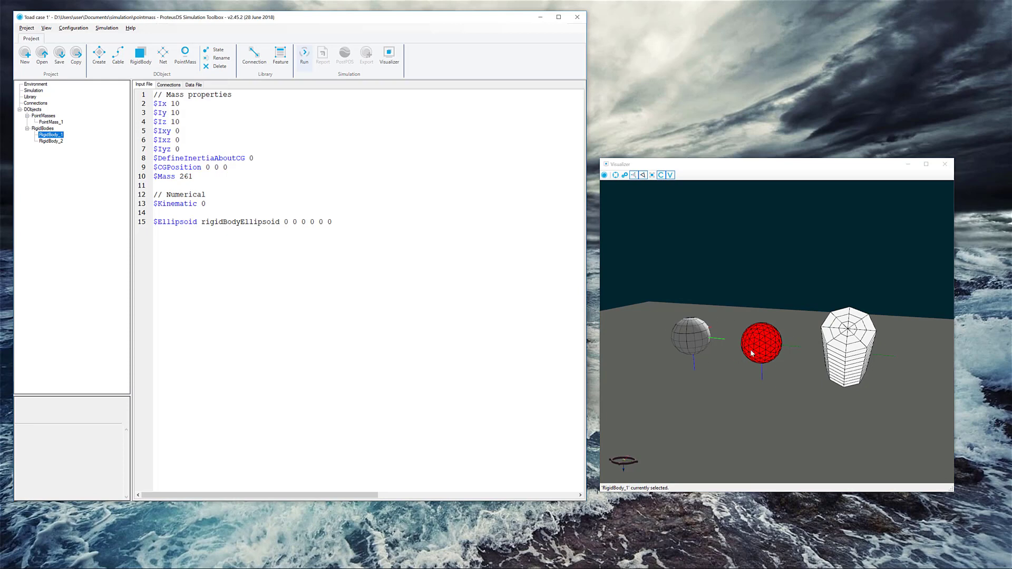
pyautogui.click(205, 222)
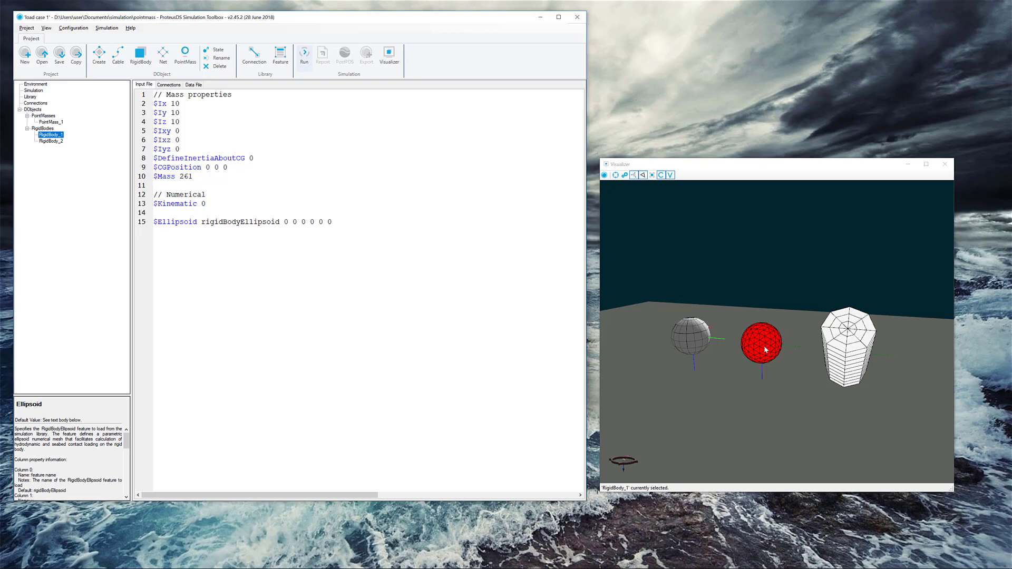
# Step: Show RigidBody_2's cylinder definition (mass 1025, CG 0 0 0.75) and orbit to stand it upright
pyautogui.click(48, 141)
pyautogui.moveTo(805, 310); pyautogui.dragTo(832, 289)
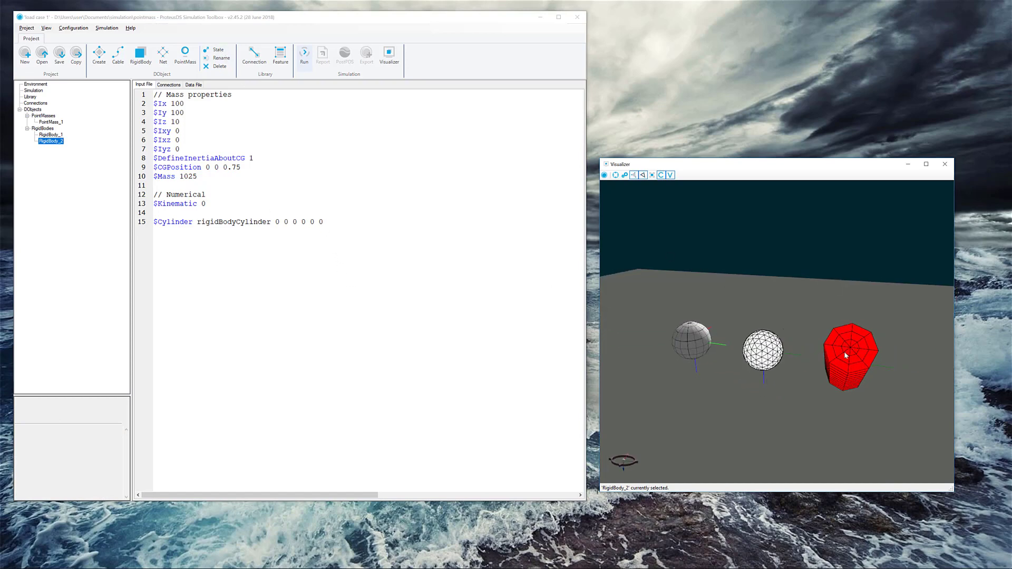
pyautogui.moveTo(846, 355); pyautogui.dragTo(828, 368)
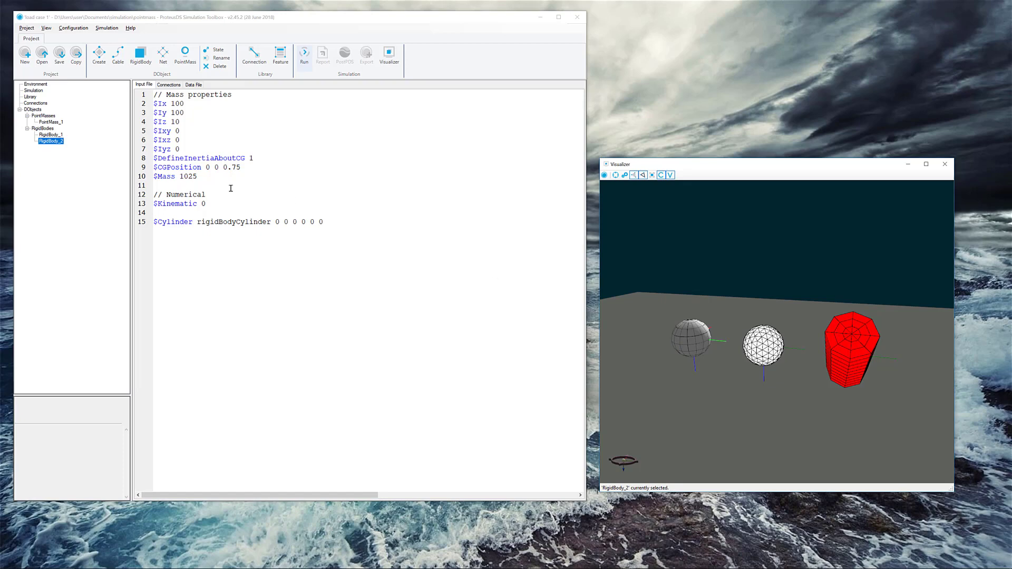
pyautogui.click(51, 121)
pyautogui.moveTo(688, 349); pyautogui.dragTo(742, 354)
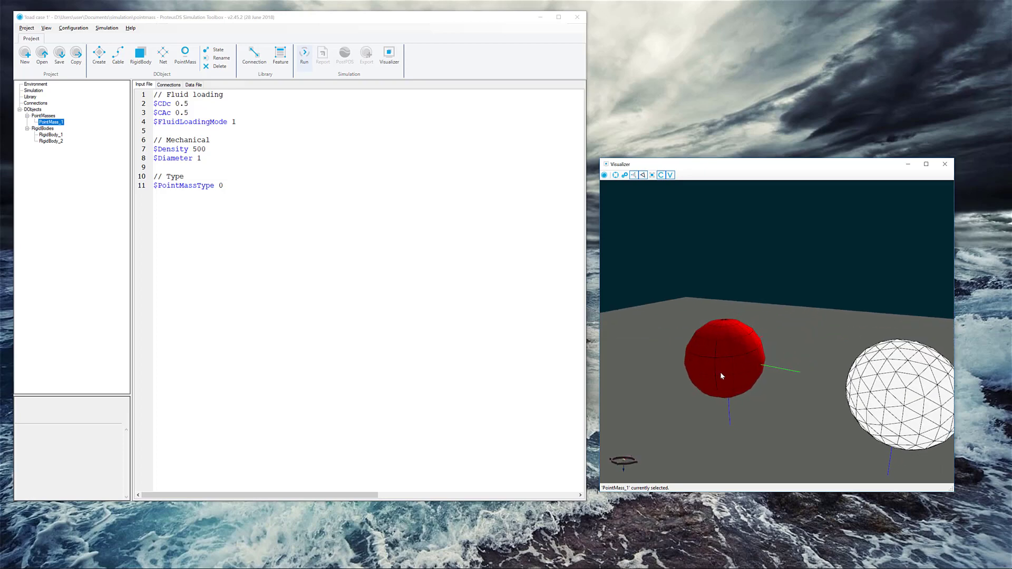
pyautogui.scroll(-5, 735, 364)
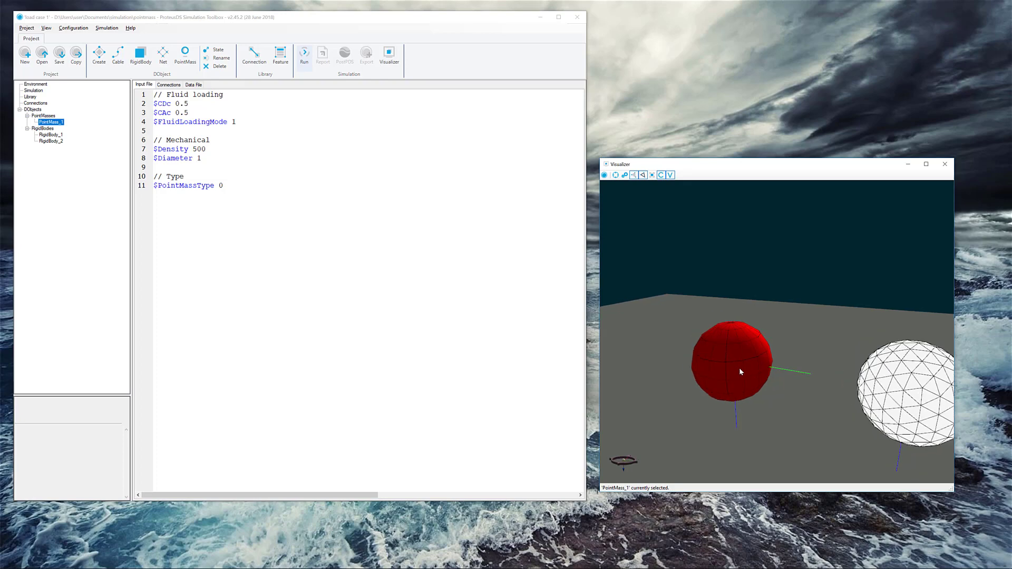
pyautogui.moveTo(739, 367); pyautogui.dragTo(699, 368, button='middle')
pyautogui.click(783, 355)
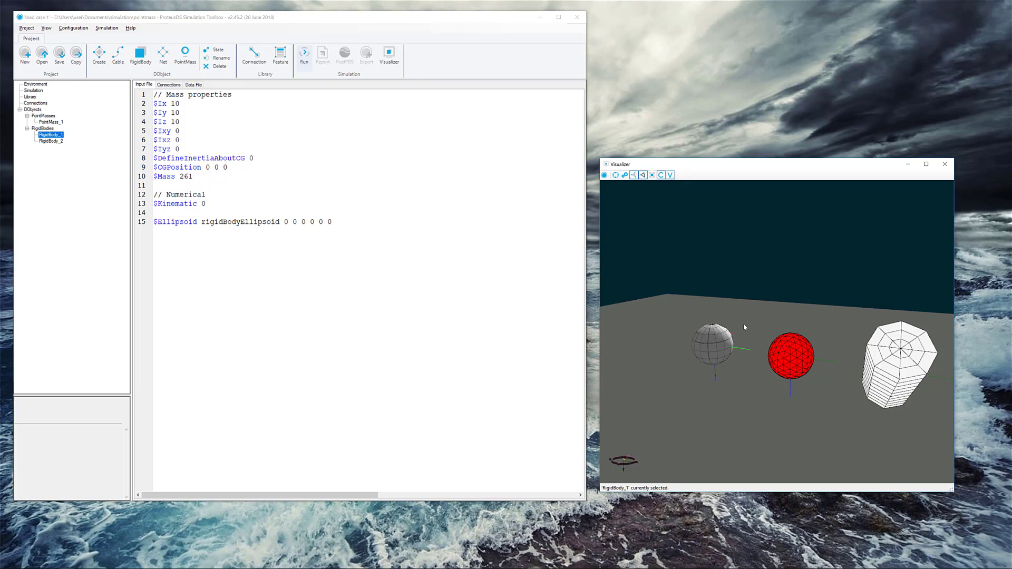
pyautogui.moveTo(813, 340); pyautogui.dragTo(796, 331)
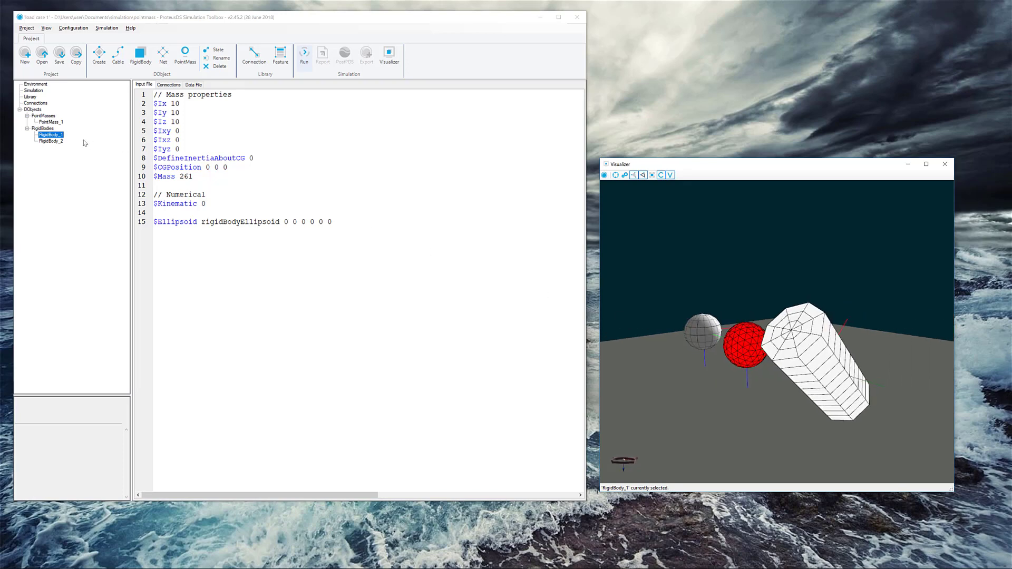
pyautogui.click(62, 141)
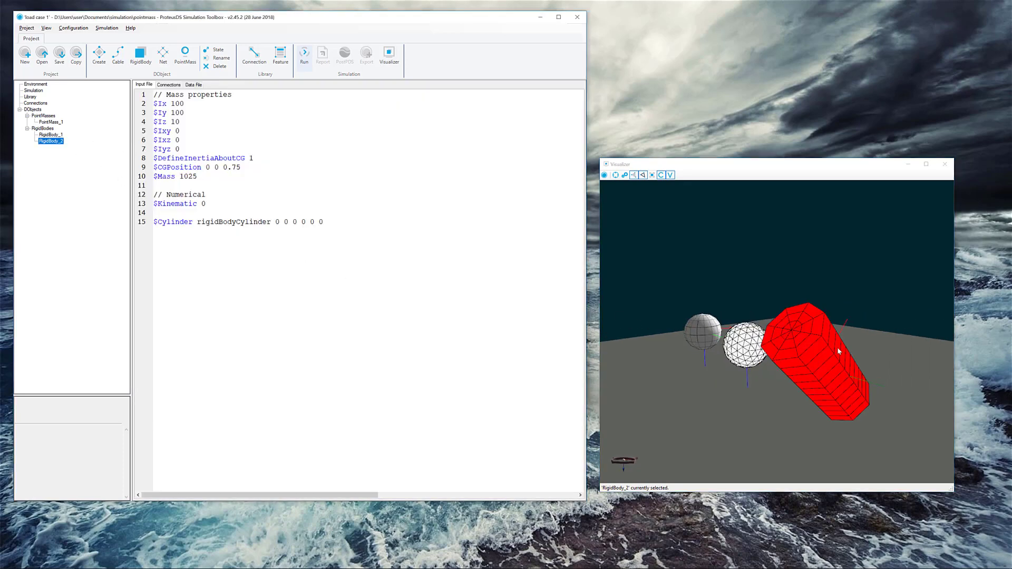
pyautogui.moveTo(839, 352); pyautogui.dragTo(830, 388)
# Step: Run the buoy simulation and pause it at about 22.30 s simulated time
pyautogui.click(306, 58)
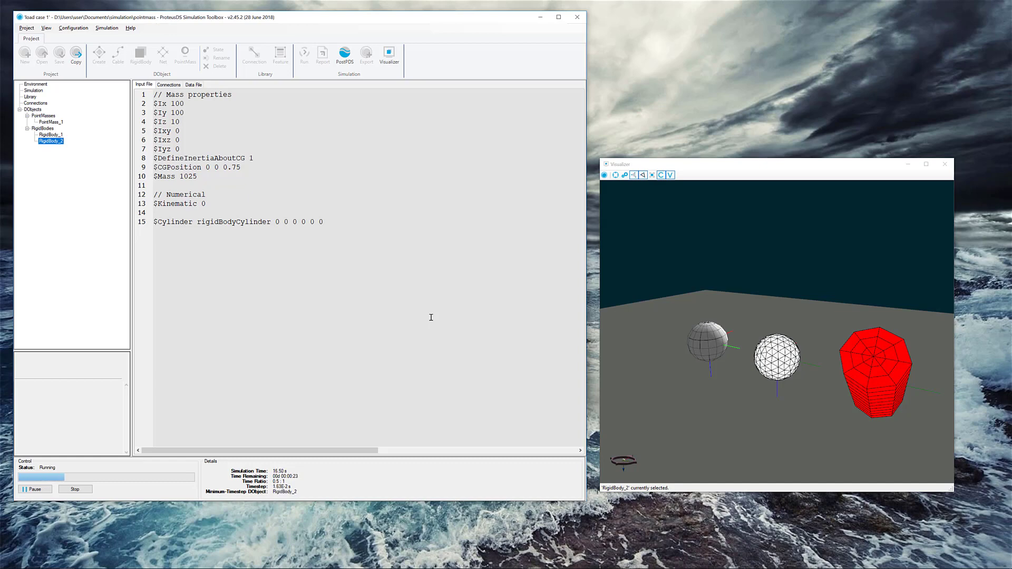
pyautogui.click(37, 490)
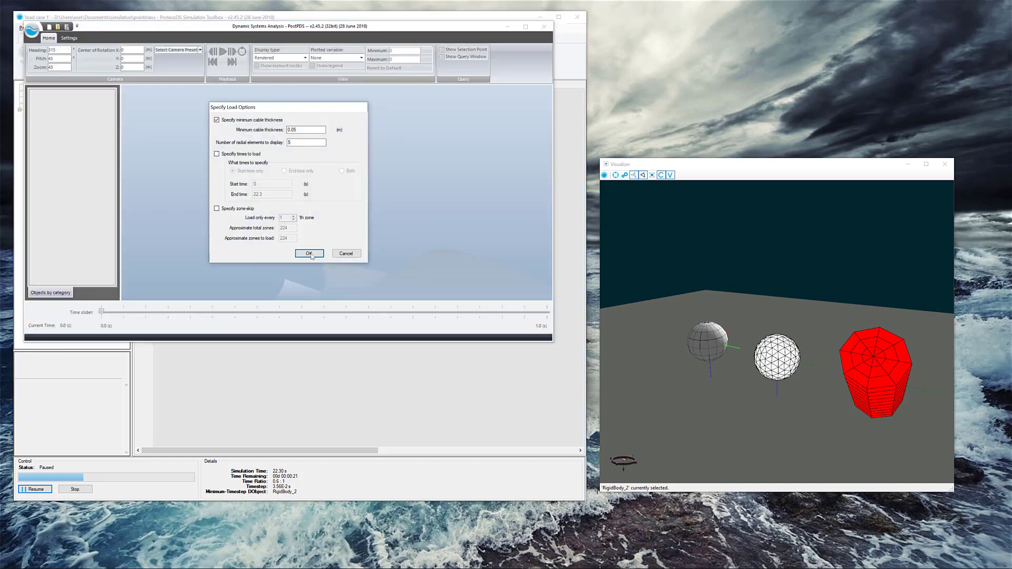
# Step: Load the results with default options, maximize PostPDS, and zoom the camera onto the buoys
pyautogui.click(310, 254)
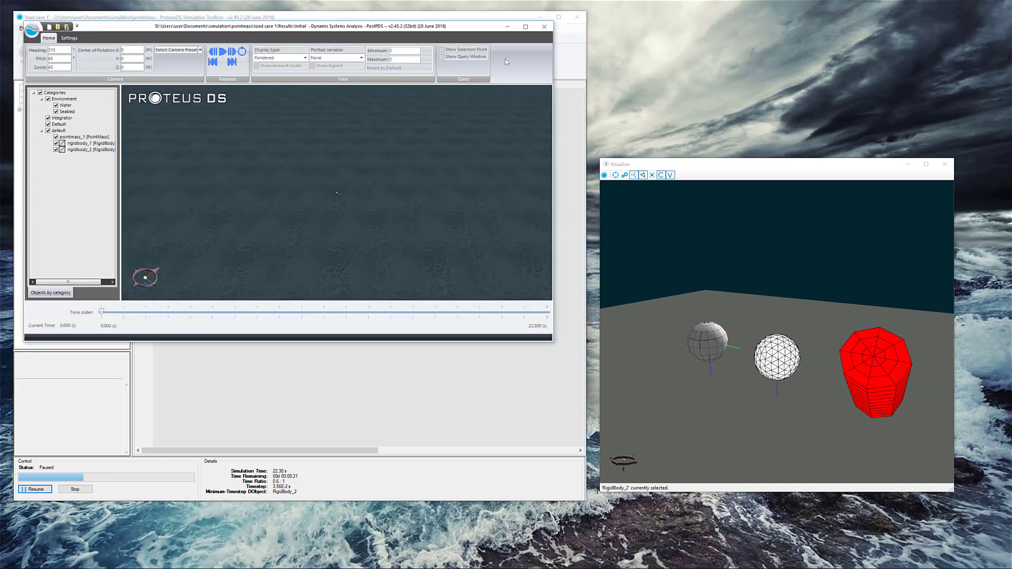
pyautogui.click(526, 26)
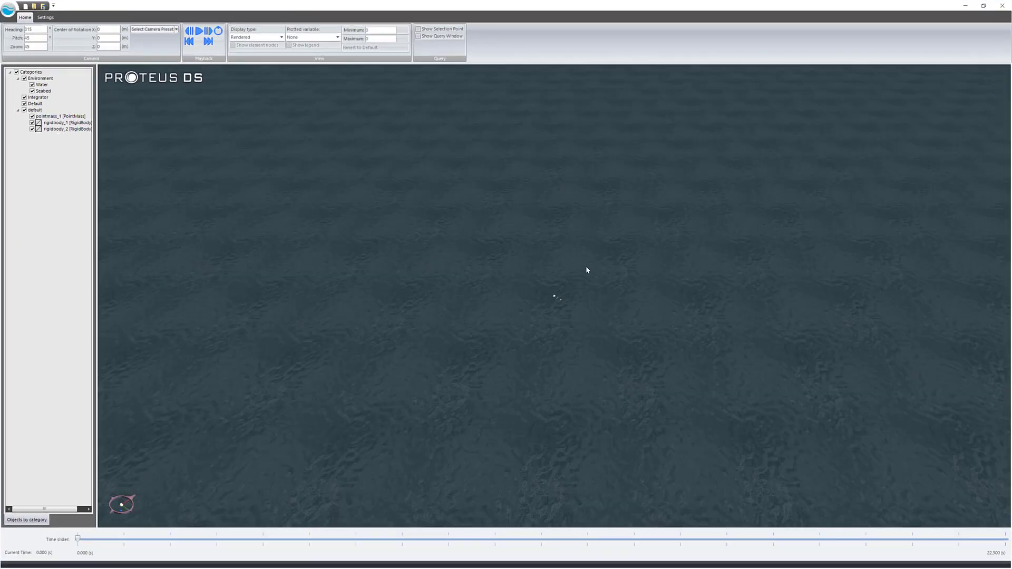
pyautogui.moveTo(585, 266); pyautogui.dragTo(583, 263)
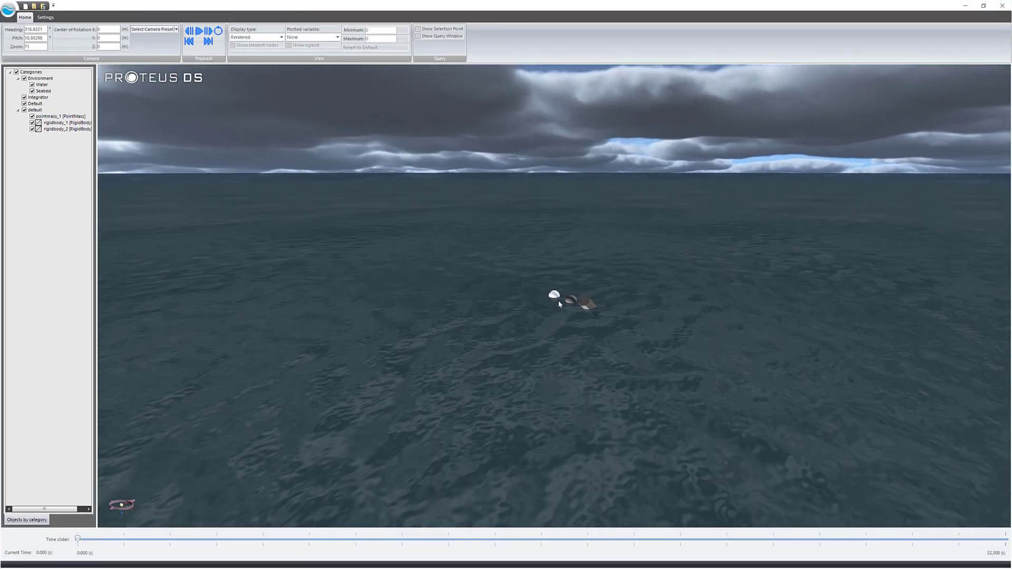
pyautogui.scroll(5, 558, 301)
pyautogui.moveTo(638, 277); pyautogui.dragTo(650, 274)
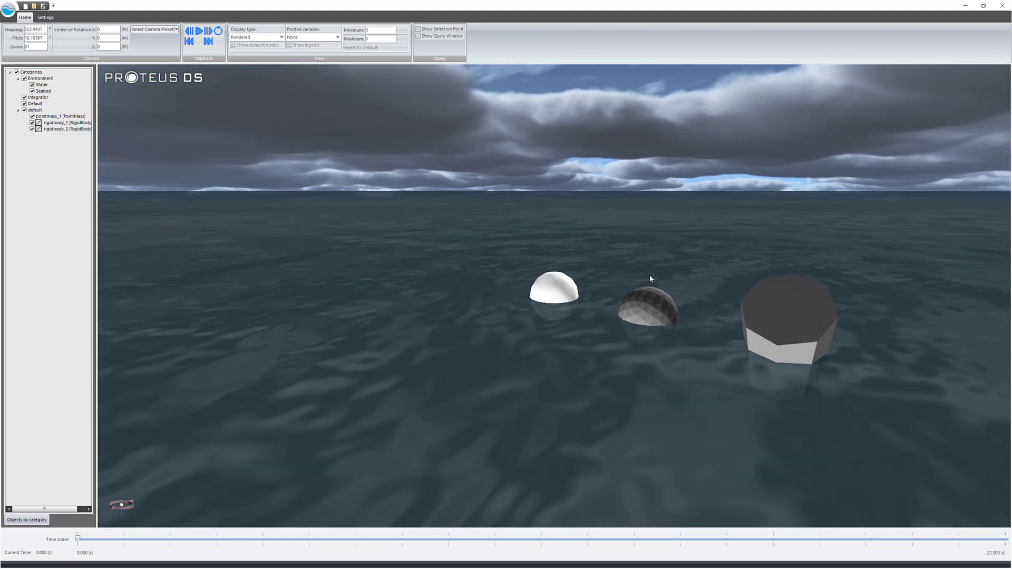
pyautogui.moveTo(654, 271); pyautogui.dragTo(615, 265, button='middle')
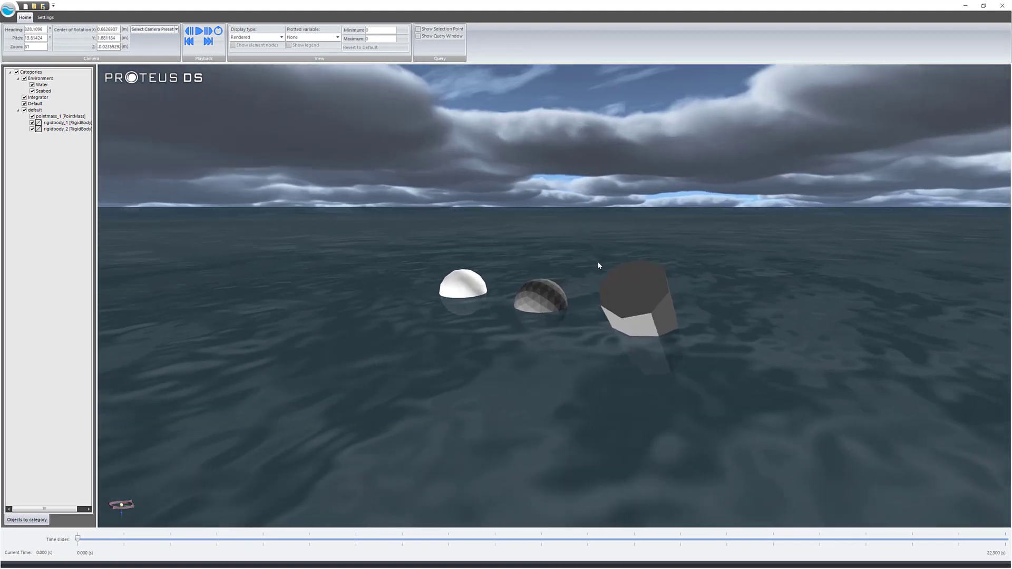
# Step: Select the point-mass hemisphere, meshed hemisphere and octagonal cylinder buoy, orbiting between them
pyautogui.click(473, 282)
pyautogui.click(545, 307)
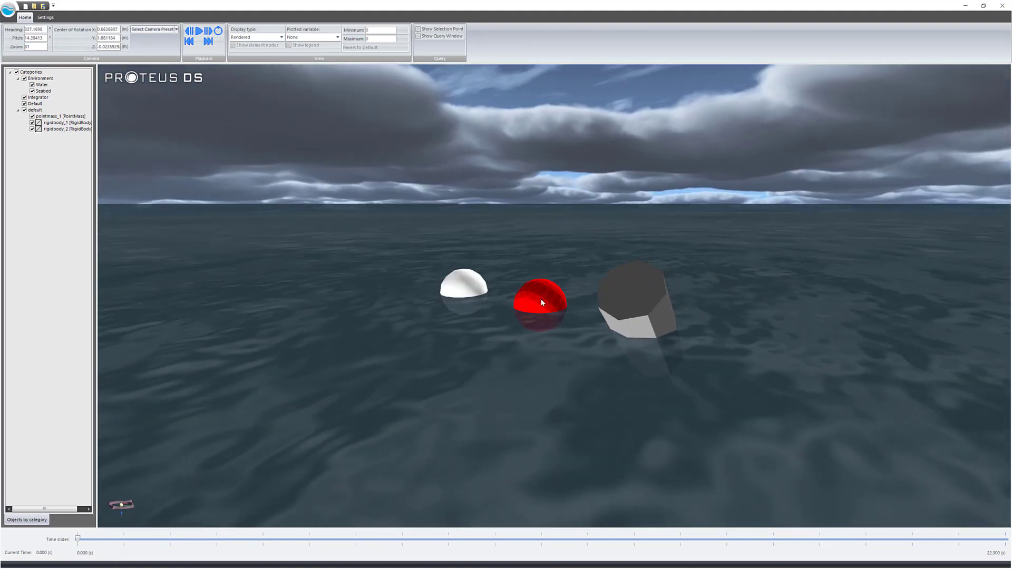
pyautogui.moveTo(558, 311); pyautogui.dragTo(565, 311, button='middle')
pyautogui.click(674, 295)
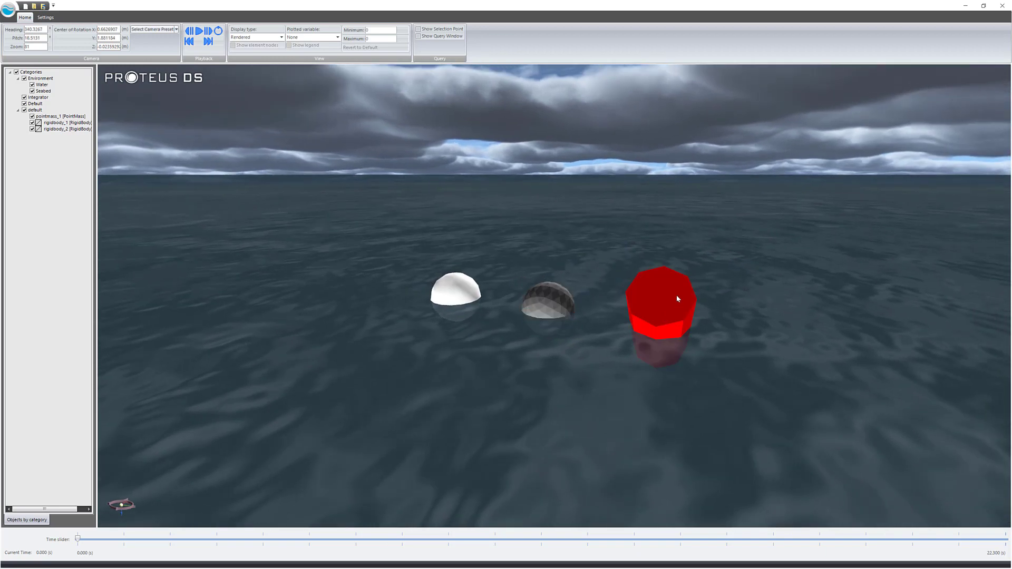
pyautogui.moveTo(677, 293); pyautogui.dragTo(630, 286, button='middle')
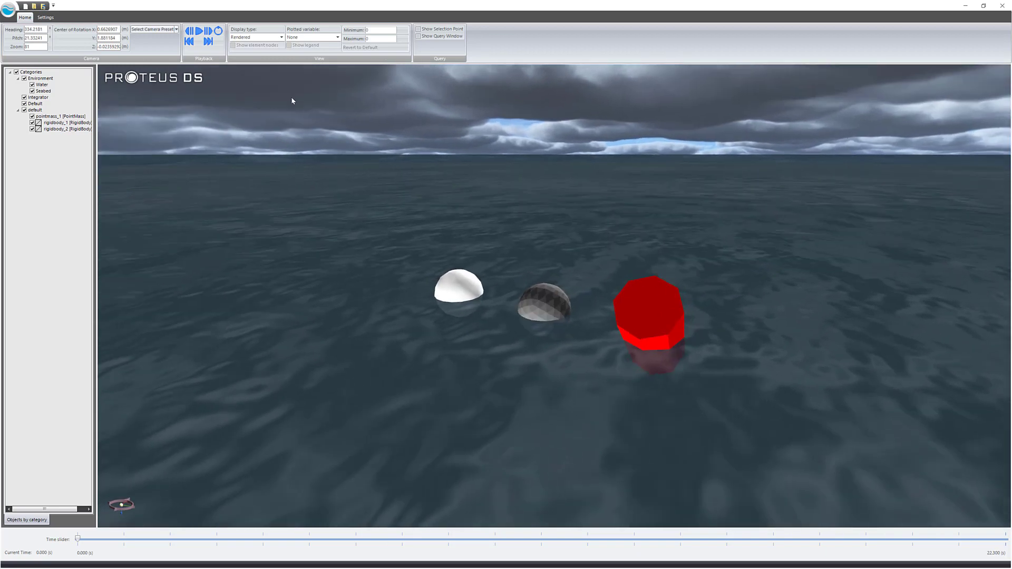
# Step: Play the results through to 22.3 s, orbiting around the buoys as they ride the waves
pyautogui.click(200, 31)
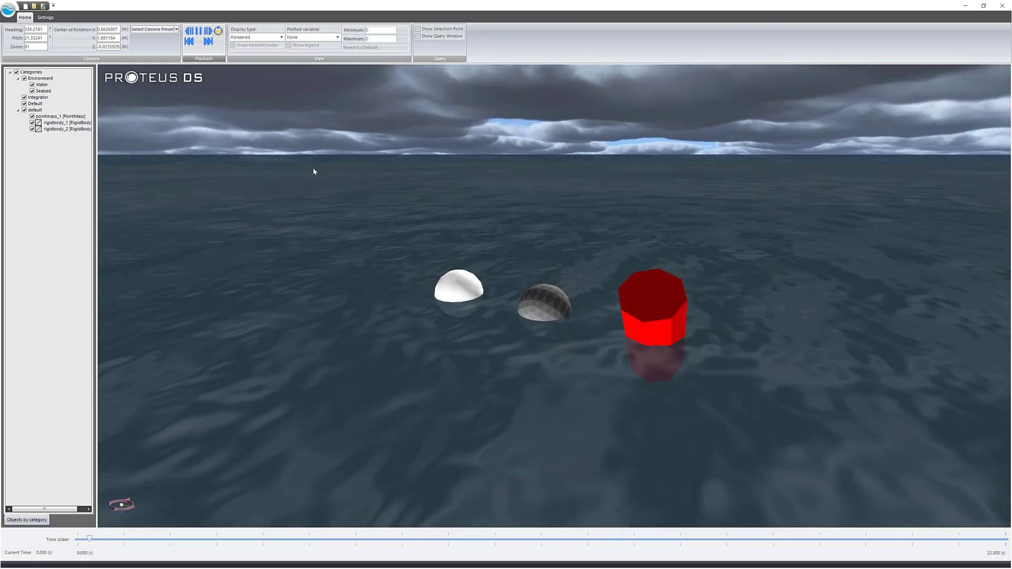
pyautogui.moveTo(530, 298); pyautogui.dragTo(551, 302, button='middle')
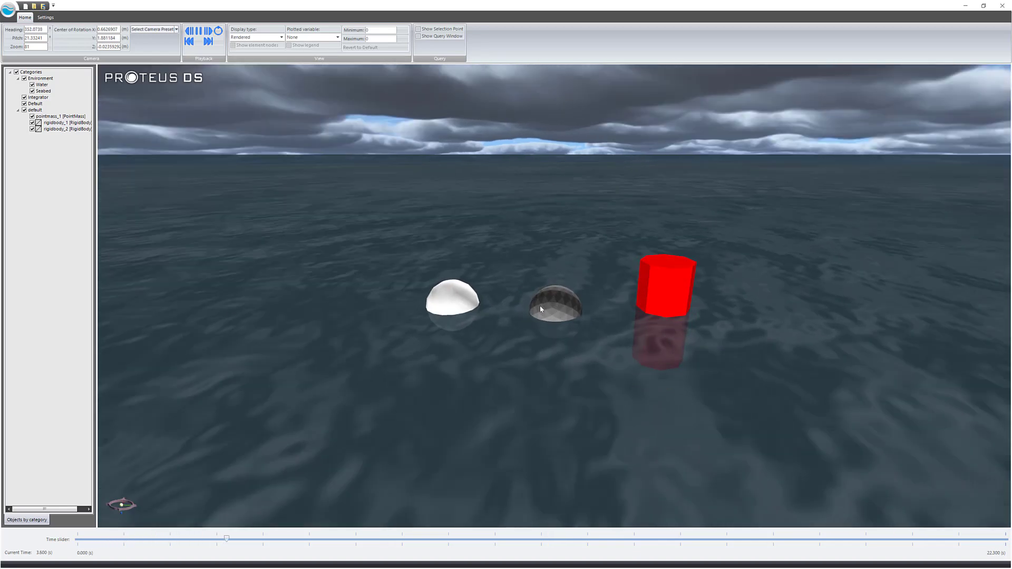
pyautogui.moveTo(567, 305); pyautogui.dragTo(548, 301, button='middle')
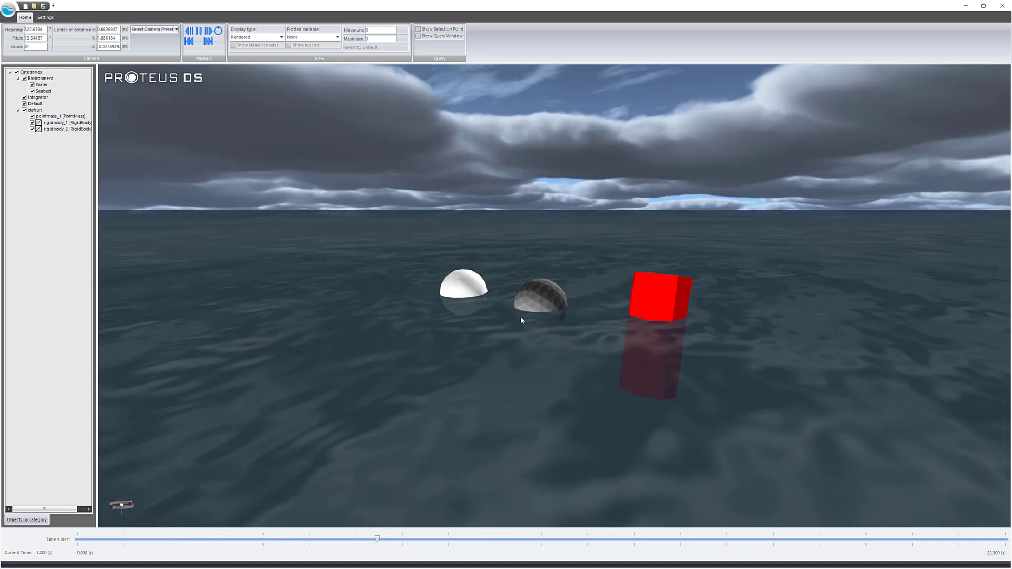
pyautogui.moveTo(540, 295)
pyautogui.mouseDown(button='middle')
pyautogui.moveTo(531, 302)
pyautogui.moveTo(553, 304)
pyautogui.mouseUp(button='middle')
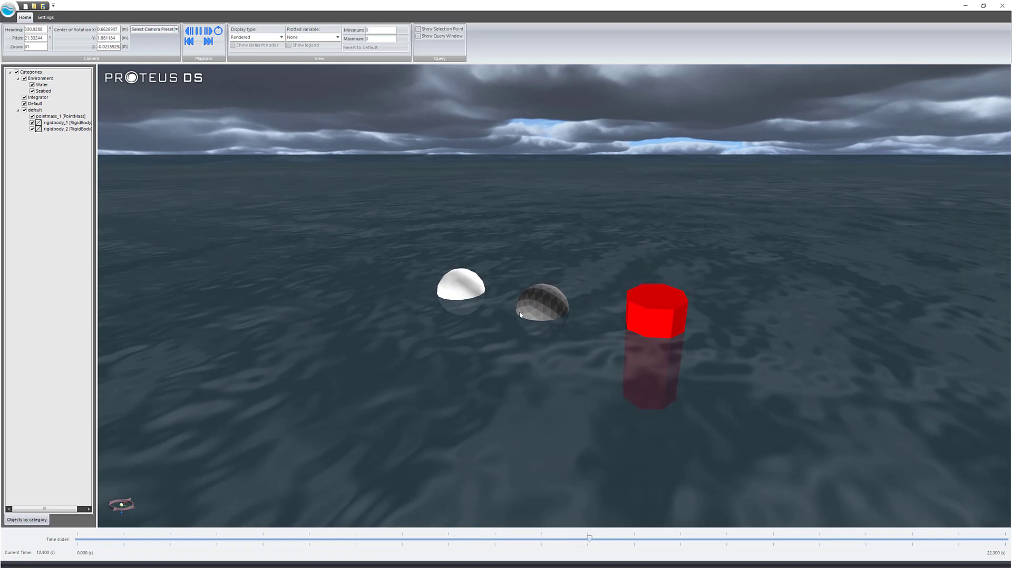
pyautogui.moveTo(583, 296); pyautogui.dragTo(544, 304, button='middle')
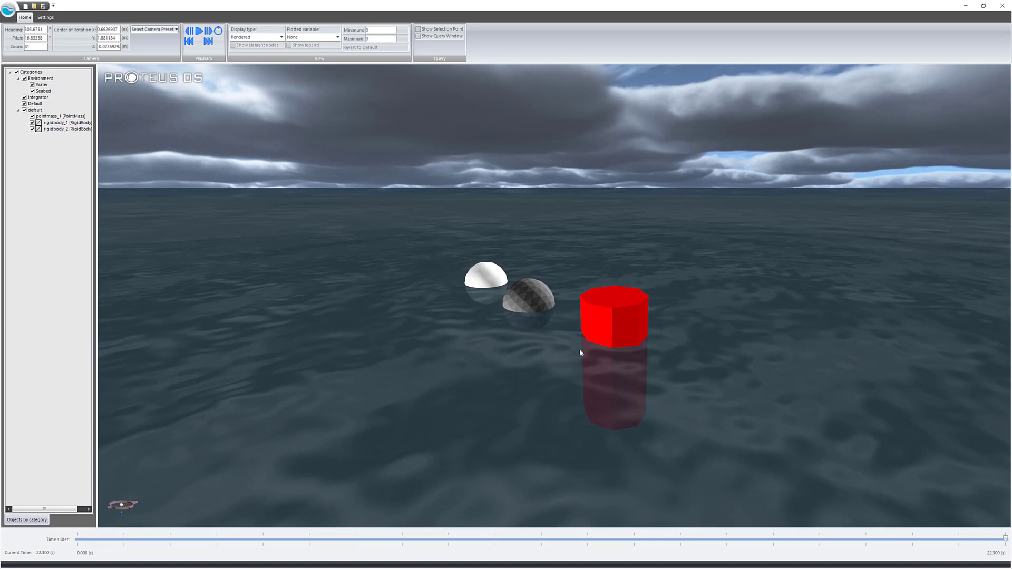
pyautogui.moveTo(603, 350); pyautogui.dragTo(643, 333)
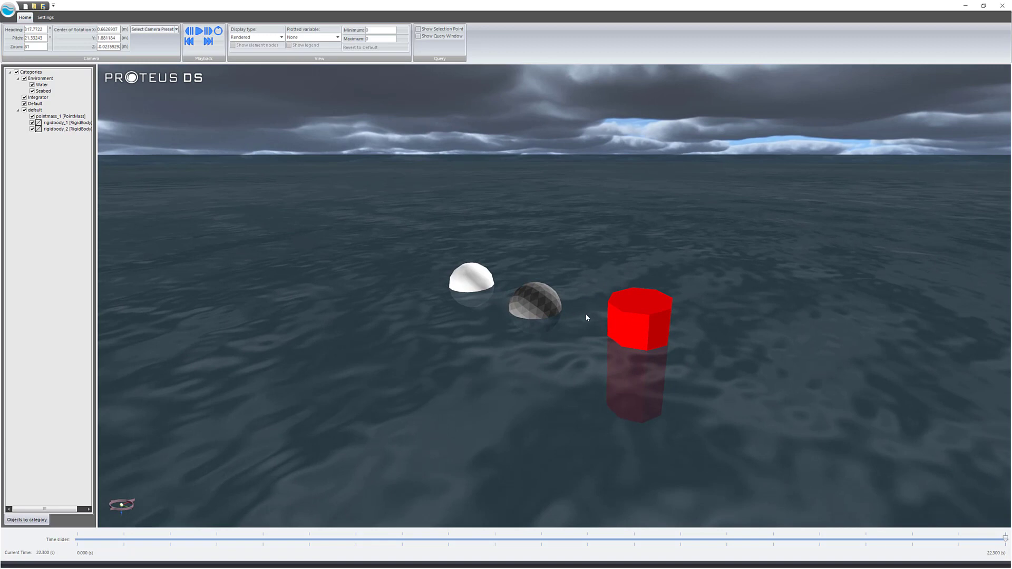